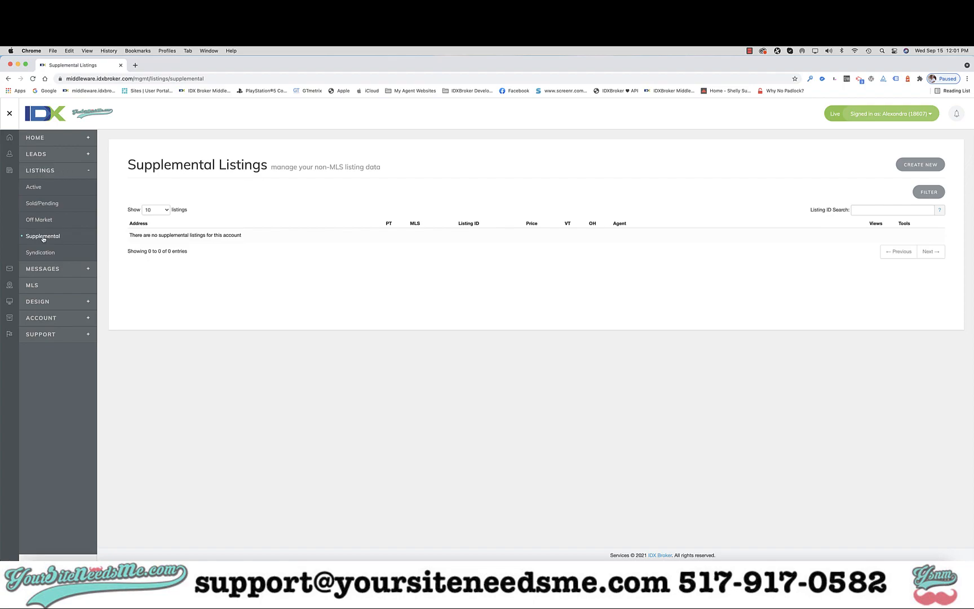
Start a new supplemental listing and assign it to the SouthWest Florida Naples MLS (SWFLN).
{"action": "left_click", "coordinate": [920, 164]}
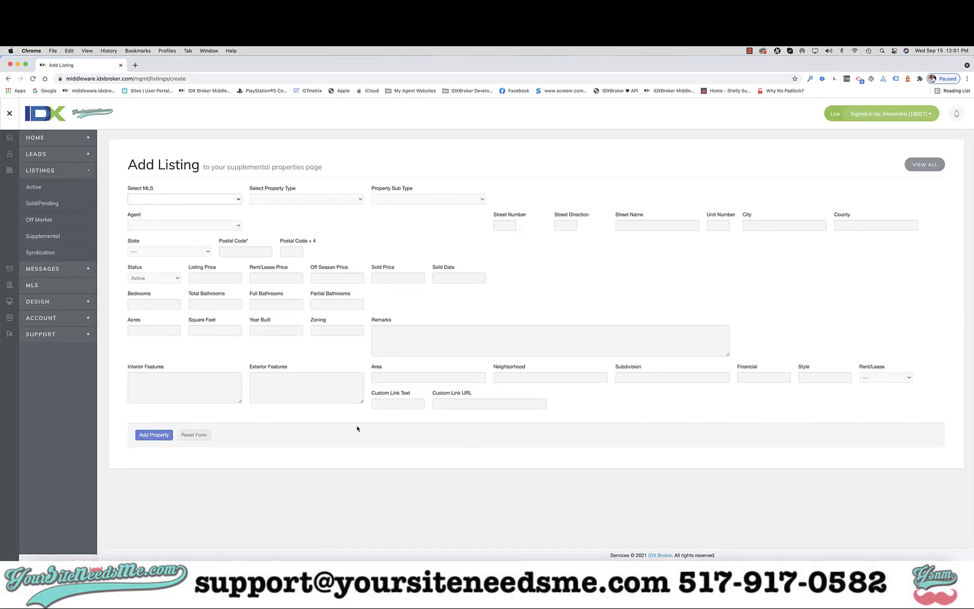
{"action": "left_click", "coordinate": [229, 200]}
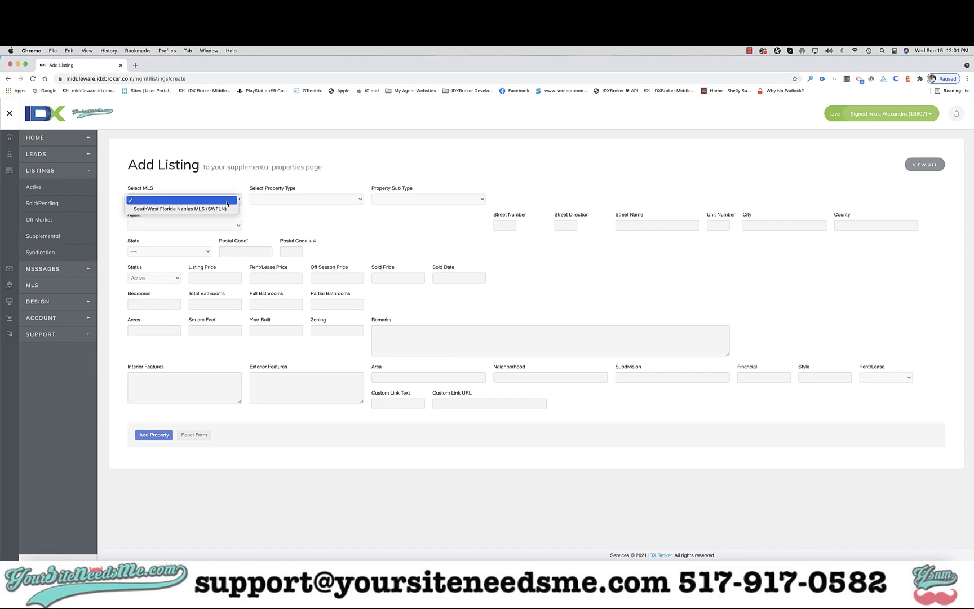
{"action": "left_click", "coordinate": [182, 209]}
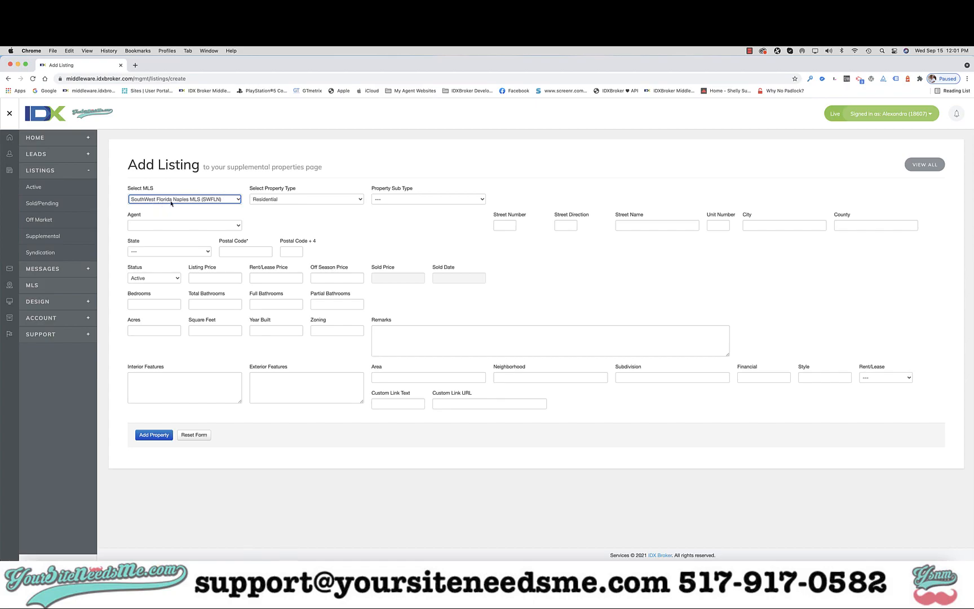
{"action": "left_click", "coordinate": [276, 198]}
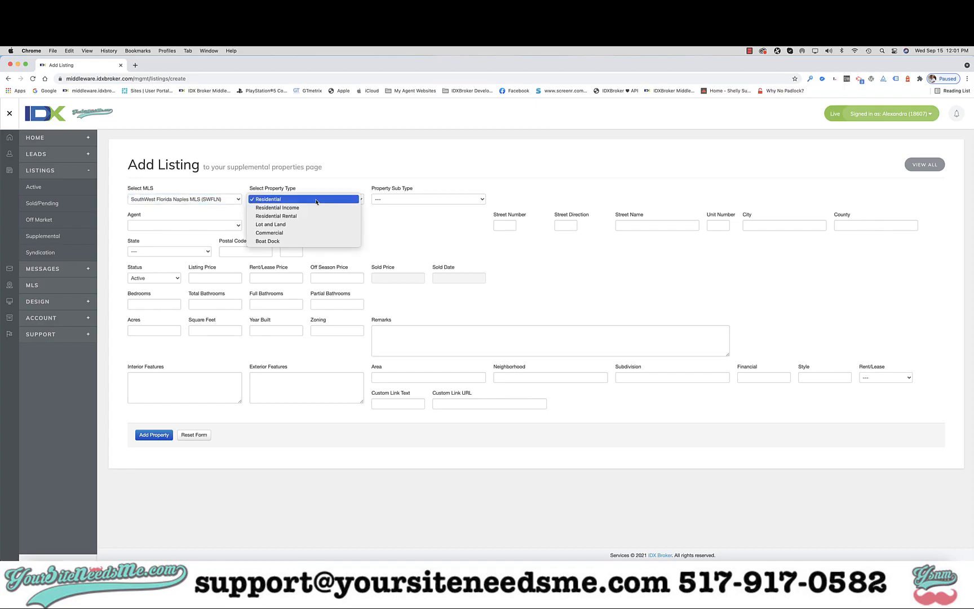
{"action": "left_click", "coordinate": [388, 203]}
{"action": "left_click", "coordinate": [387, 203]}
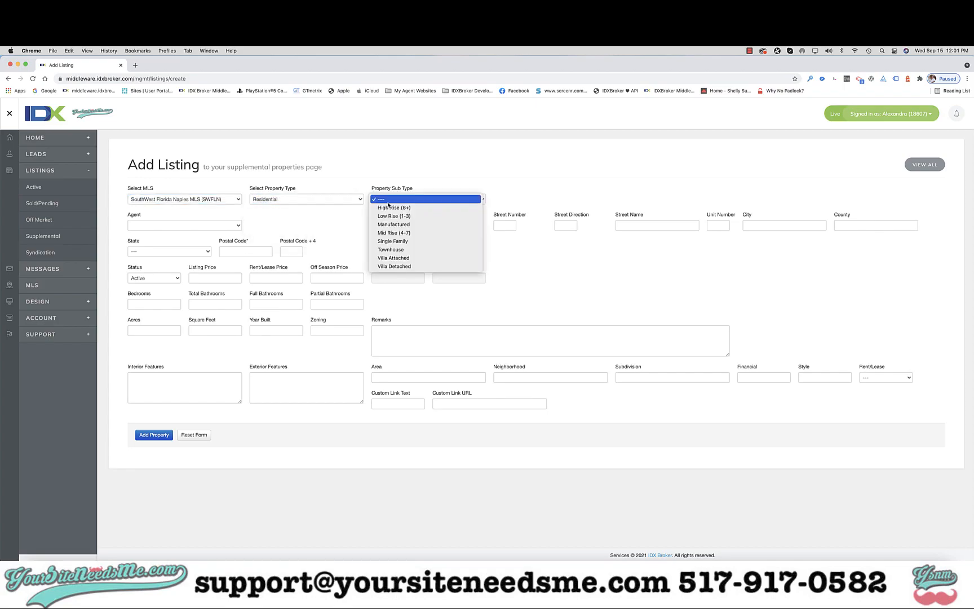
{"action": "left_click", "coordinate": [526, 259]}
{"action": "left_click", "coordinate": [228, 227]}
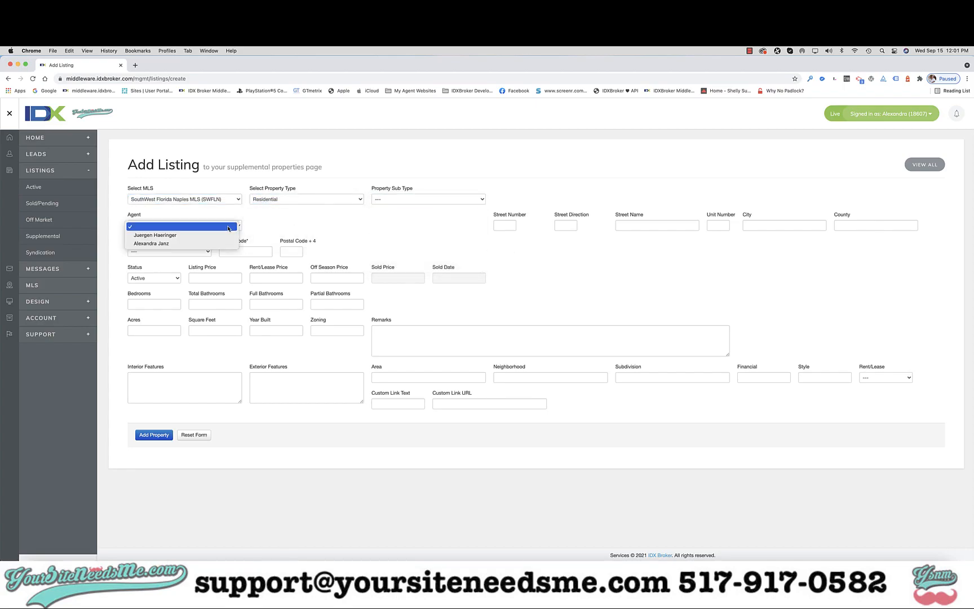
{"action": "left_click", "coordinate": [283, 217]}
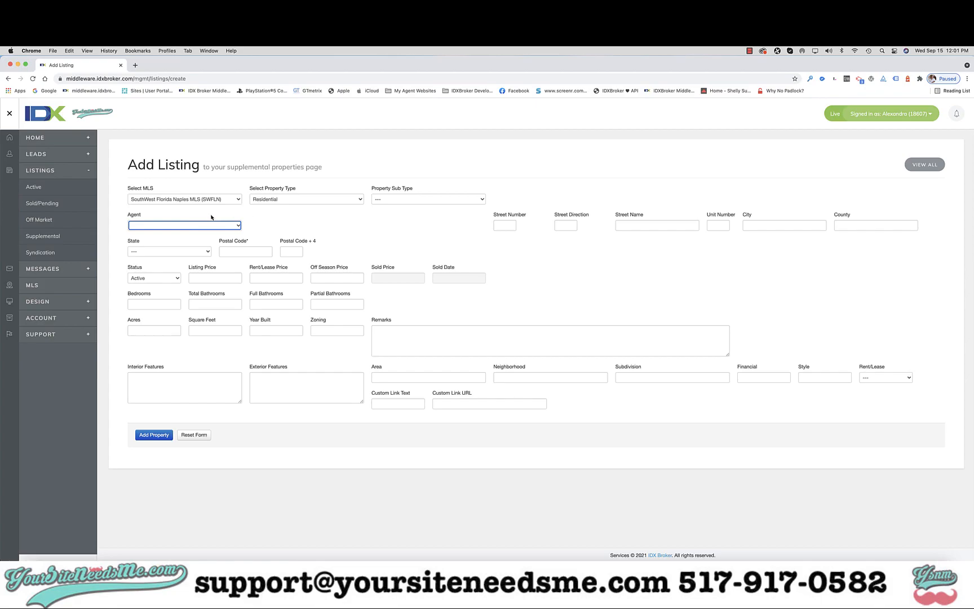
Enter the property's street number, street direction and street name, leaving the unit number empty.
{"action": "left_click", "coordinate": [505, 225]}
{"action": "type", "text": "1234"}
{"action": "key", "text": "Tab"}
{"action": "type", "text": "N"}
{"action": "key", "text": "Tab"}
{"action": "type", "text": "Main St"}
{"action": "key", "text": "Tab"}
{"action": "key", "text": "Tab"}
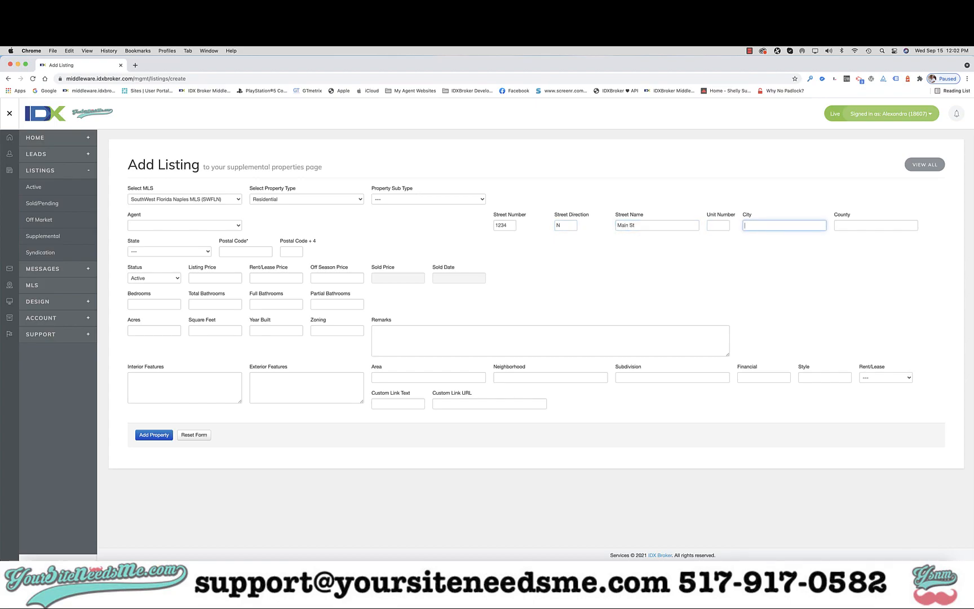
Set the property's city to Naples and its state to Florida, and enter the postal code.
{"action": "type", "text": "Naples"}
{"action": "key", "text": "Tab"}
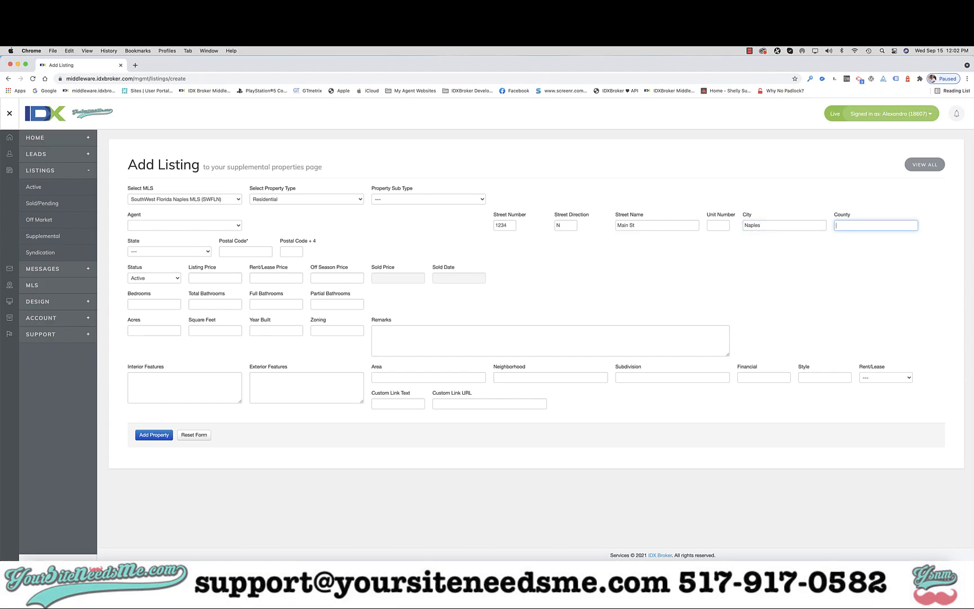
{"action": "left_click", "coordinate": [169, 252]}
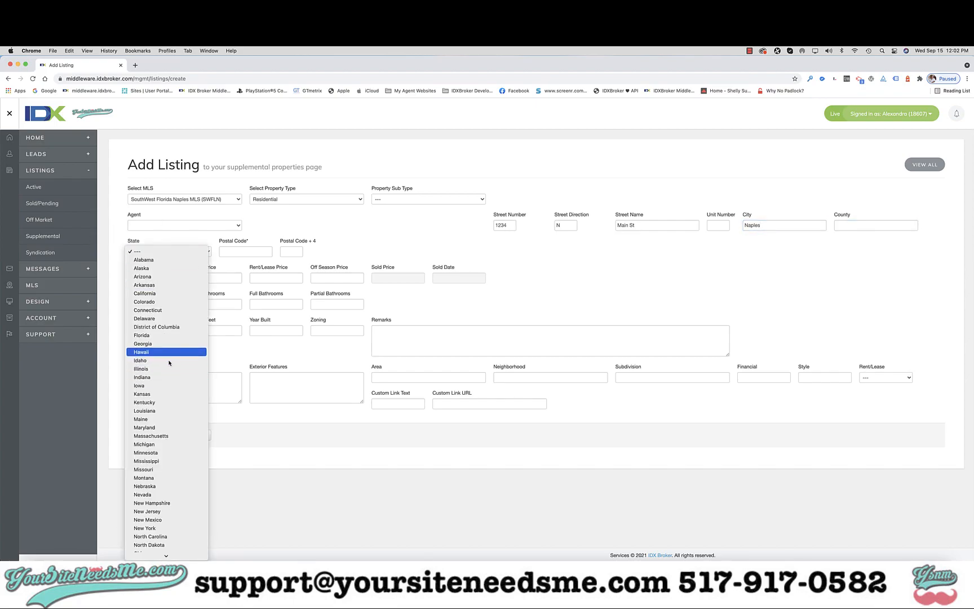
{"action": "left_click", "coordinate": [169, 339]}
{"action": "left_click", "coordinate": [245, 251]}
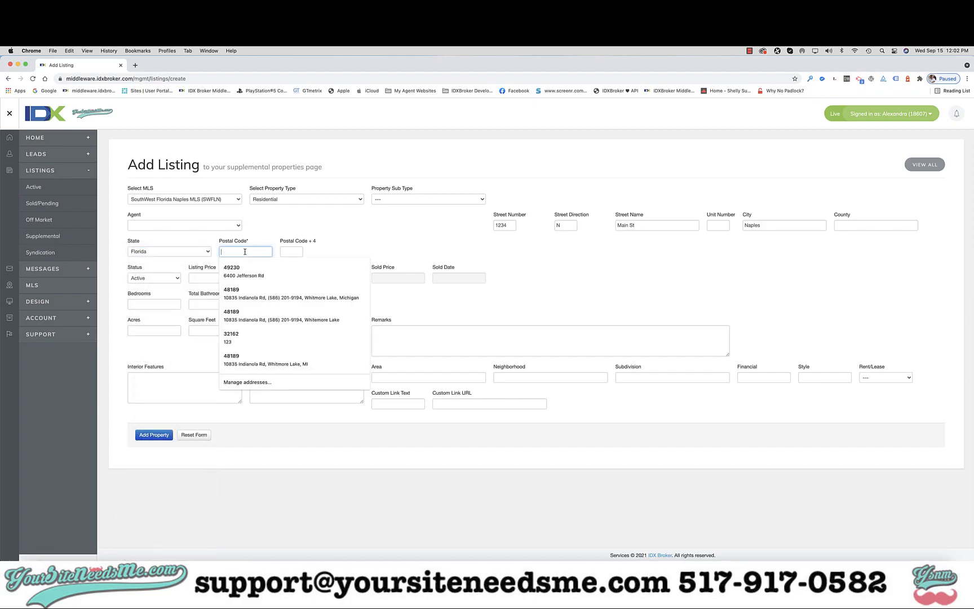
{"action": "type", "text": "76543"}
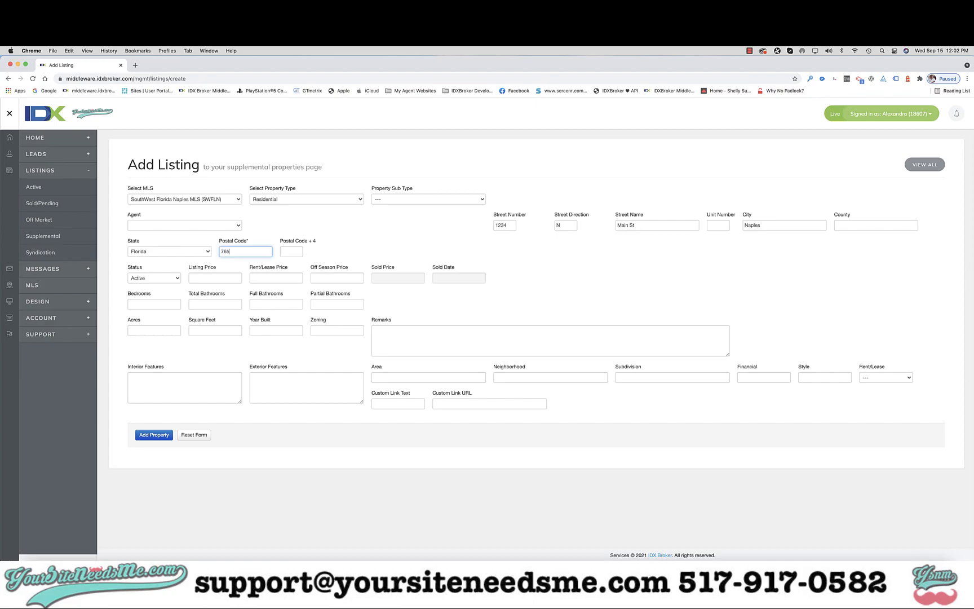
{"action": "left_click", "coordinate": [190, 277]}
Keep the listing status as Active and set the listing price to 400000.
{"action": "left_click", "coordinate": [156, 278]}
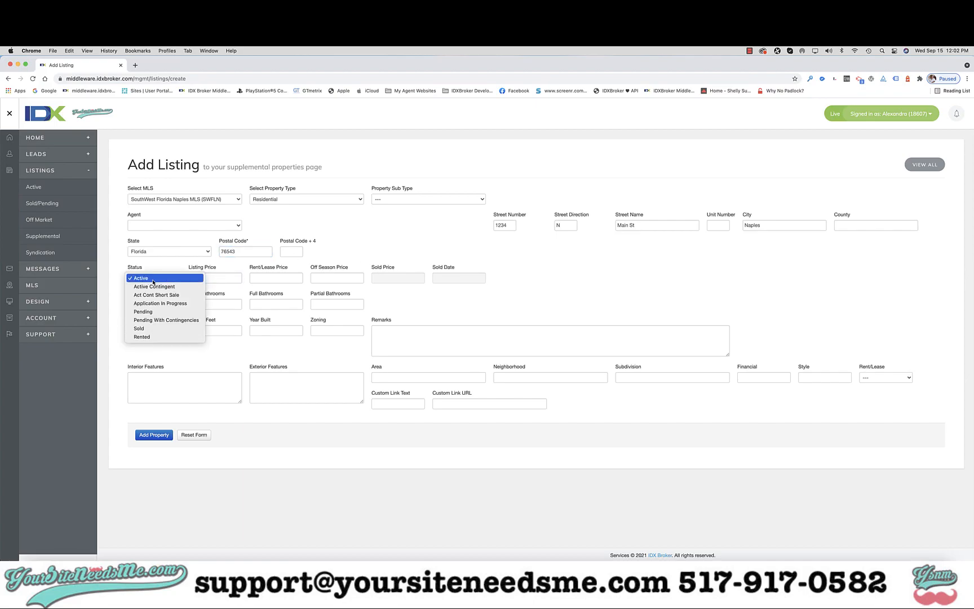
{"action": "left_click", "coordinate": [213, 278]}
{"action": "type", "text": "400000"}
{"action": "left_click", "coordinate": [341, 235]}
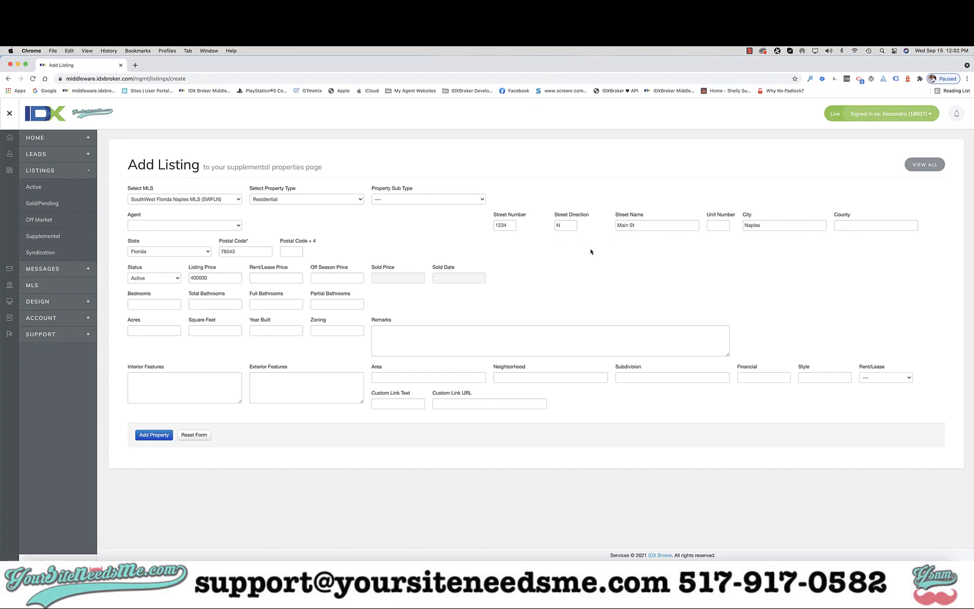
{"action": "left_click", "coordinate": [155, 253]}
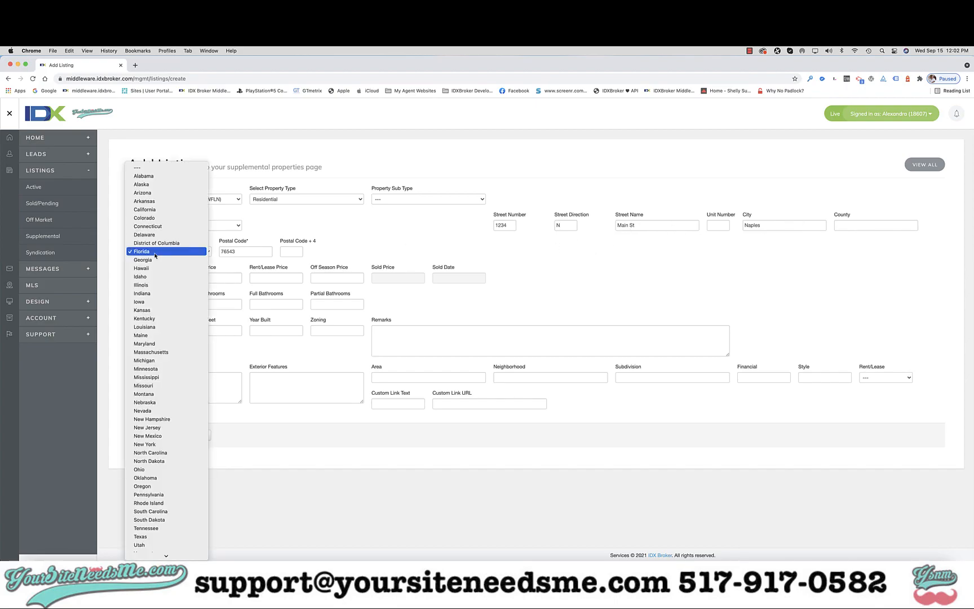
{"action": "scroll", "coordinate": [156, 255], "scroll_direction": "down", "scroll_amount": 3}
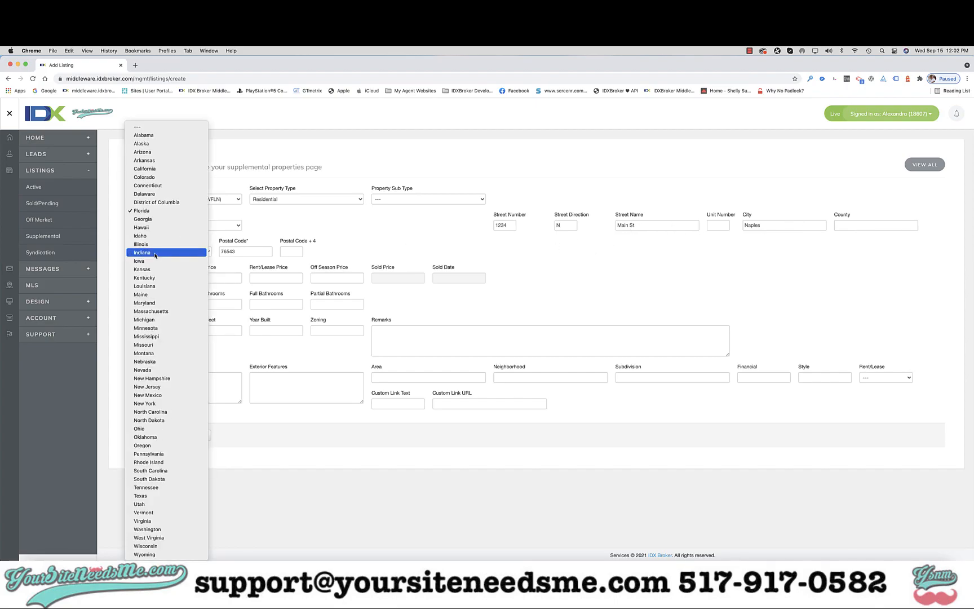
{"action": "left_click", "coordinate": [313, 225]}
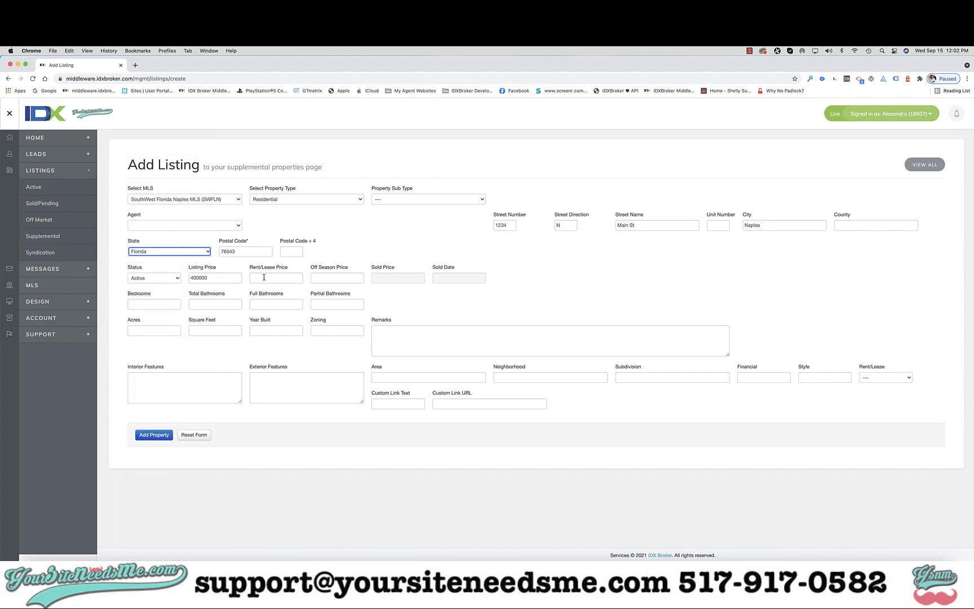
Set the listing to 4 bedrooms, 3 total bathrooms, 2 full bathrooms and 1 partial bathroom.
{"action": "left_click", "coordinate": [164, 305]}
{"action": "type", "text": "4"}
{"action": "left_click", "coordinate": [210, 306]}
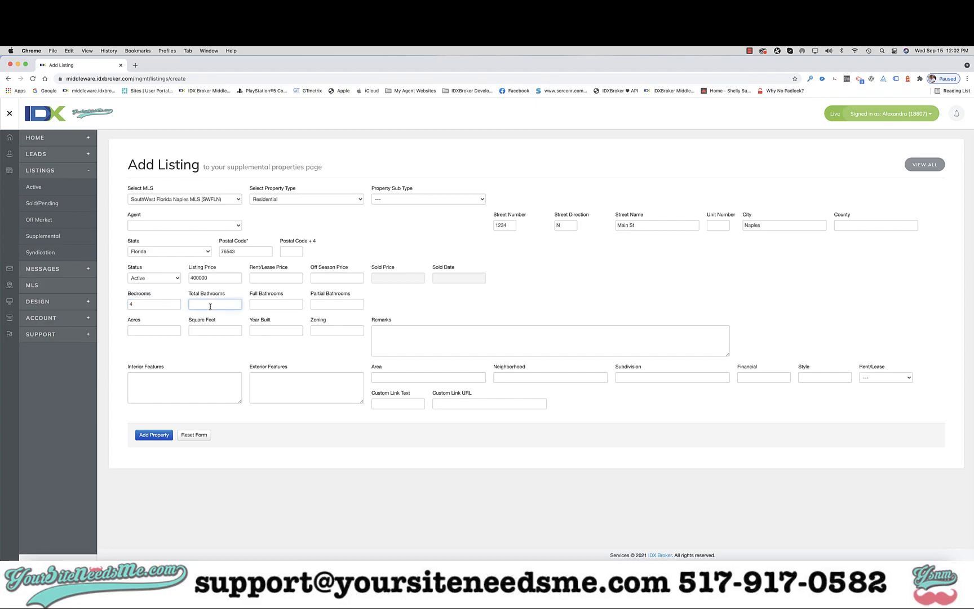
{"action": "type", "text": "3"}
{"action": "left_click", "coordinate": [259, 305]}
{"action": "type", "text": "2"}
{"action": "left_click", "coordinate": [348, 305]}
Set the property's acres to .5, square feet to 3000 and year built to 2009.
{"action": "left_click", "coordinate": [162, 332]}
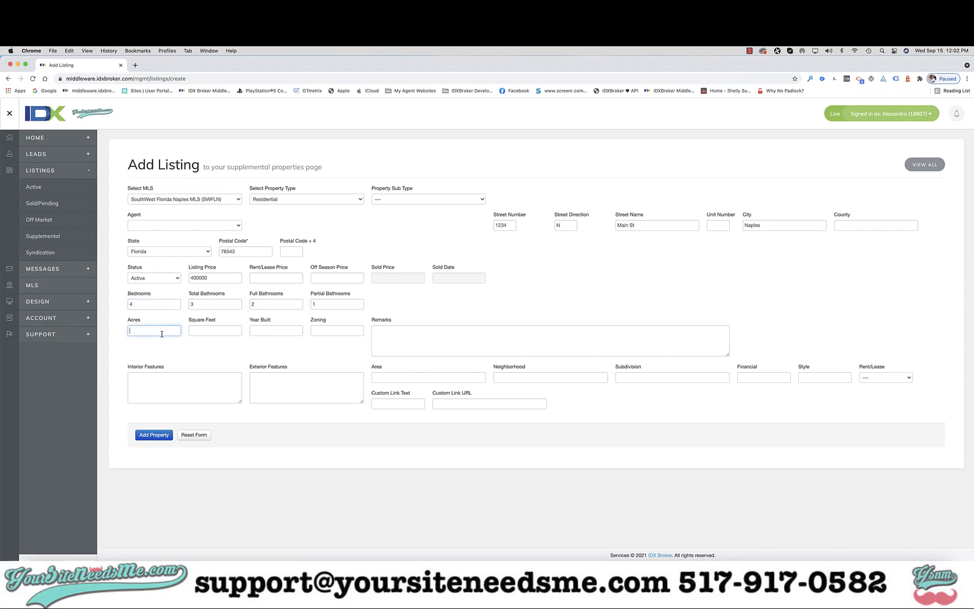
{"action": "type", "text": ".5"}
{"action": "left_click", "coordinate": [224, 330]}
{"action": "type", "text": "3000"}
{"action": "key", "text": "Tab"}
{"action": "type", "text": "20"}
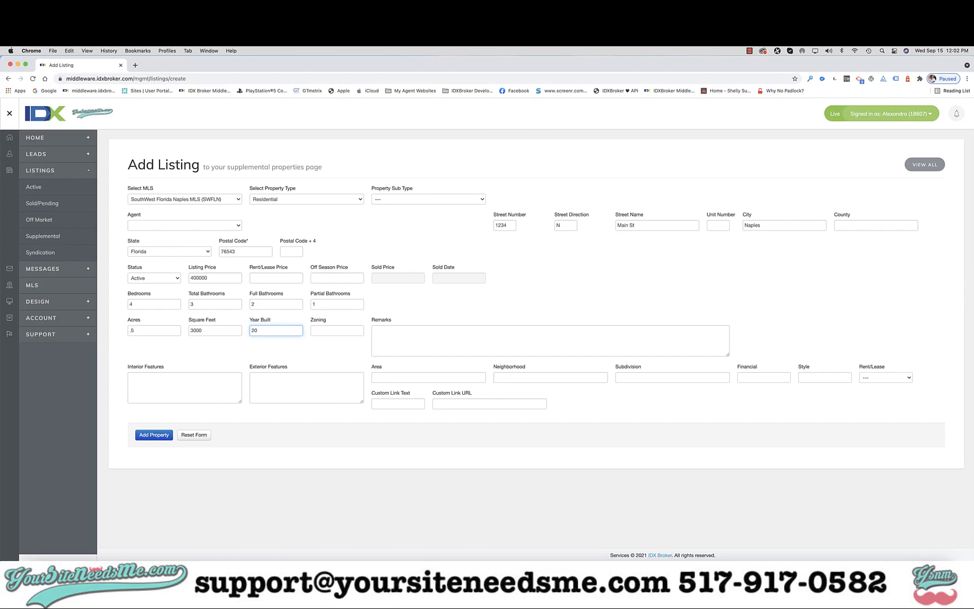
{"action": "key", "text": "Tab"}
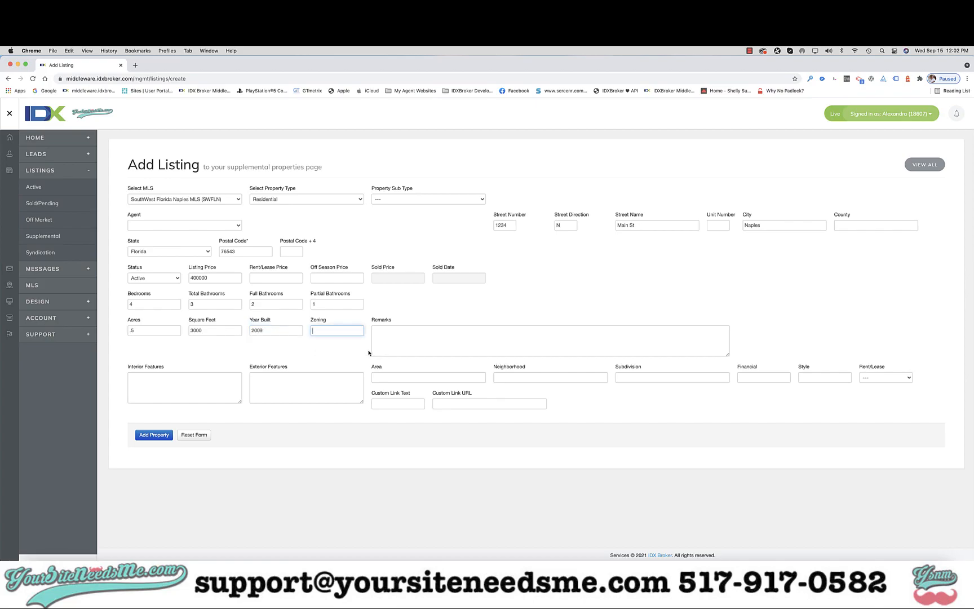
Enter "Add Remarks here" as the listing's remarks.
{"action": "left_click", "coordinate": [390, 349]}
{"action": "type", "text": "Add R"}
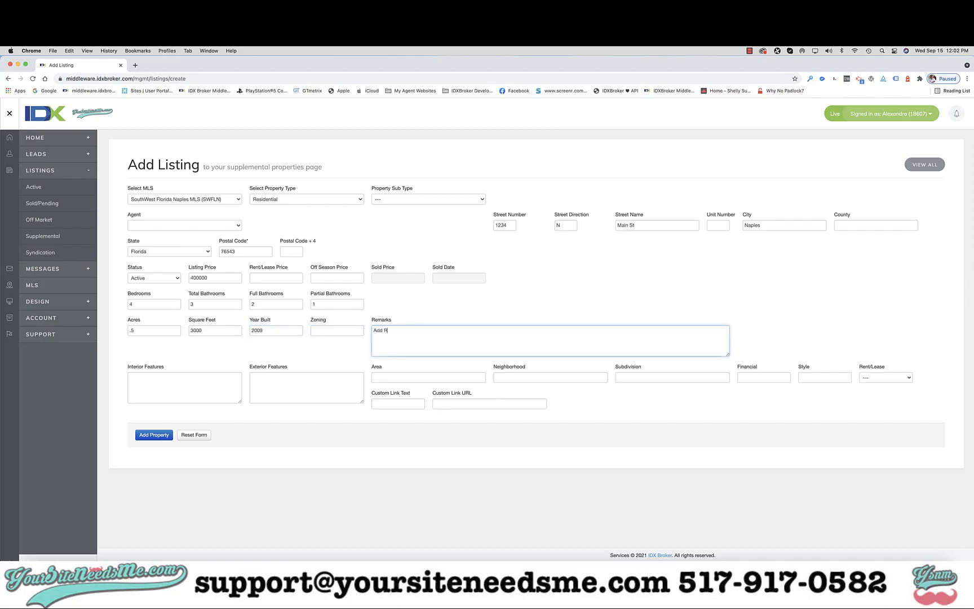
{"action": "type", "text": "emarks here"}
{"action": "left_click", "coordinate": [555, 396]}
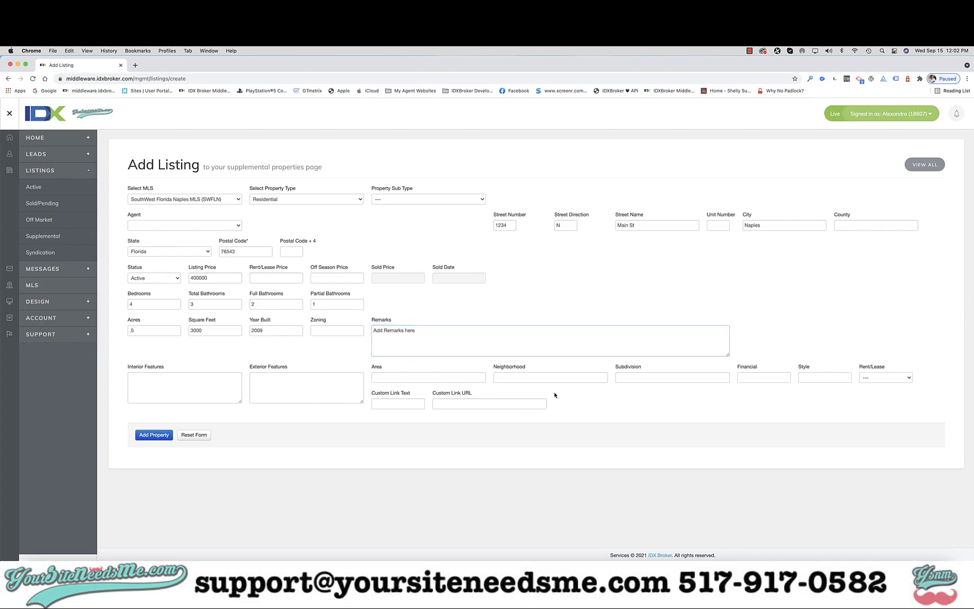
Set the custom link text to "View our Virtual Tour".
{"action": "scroll", "coordinate": [398, 405], "scroll_direction": "up", "scroll_amount": 5}
{"action": "left_click", "coordinate": [398, 404]}
{"action": "type", "text": "View the"}
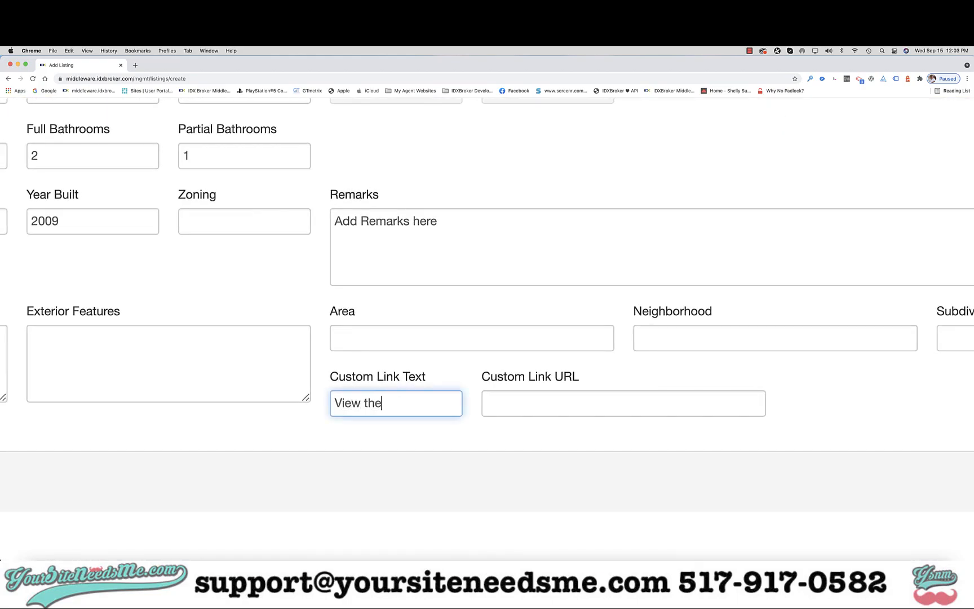
{"action": "key", "text": "BackSpace"}
{"action": "key", "text": "BackSpace"}
{"action": "key", "text": "BackSpace"}
{"action": "type", "text": "our Virtual Tour"}
{"action": "left_click", "coordinate": [554, 408]}
Add the property with the entered details and open the list of supplemental listings.
{"action": "key", "text": "super+0"}
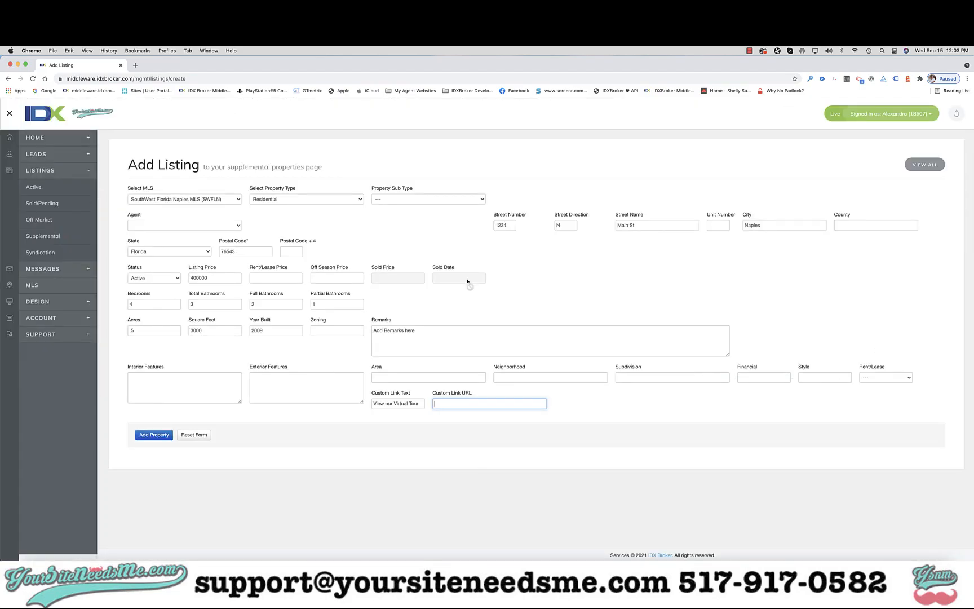
{"action": "left_click", "coordinate": [154, 435]}
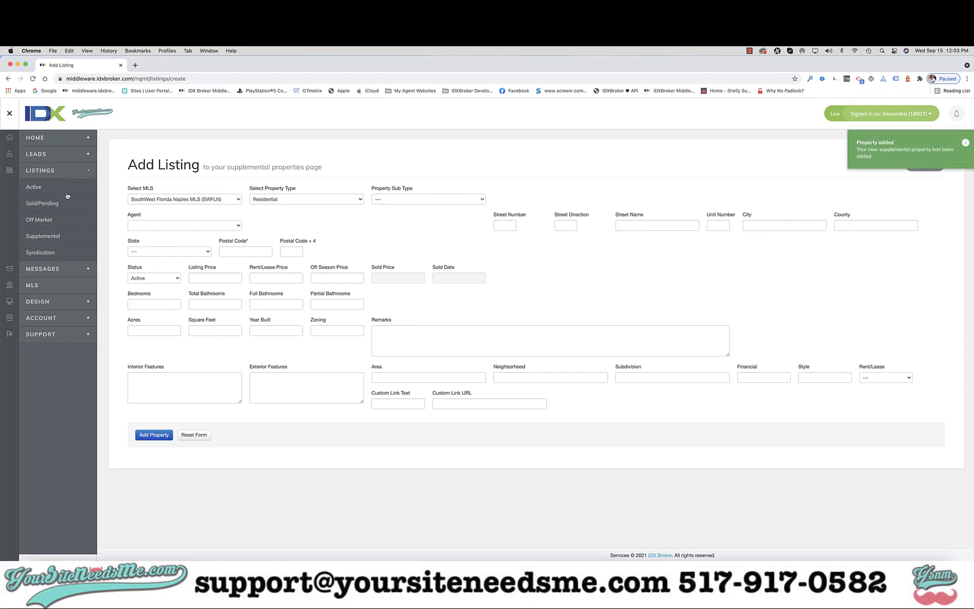
{"action": "left_click", "coordinate": [47, 237]}
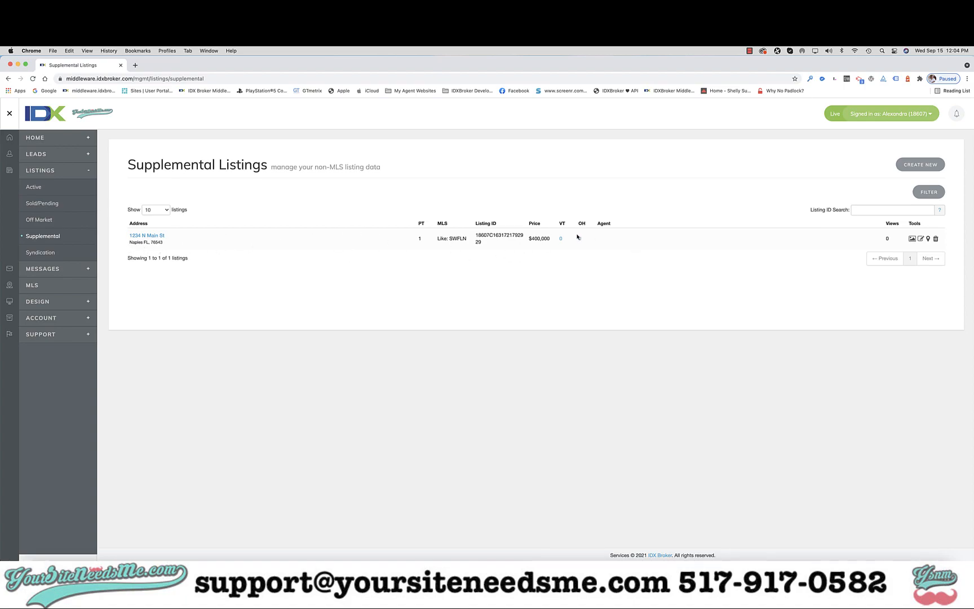
Open the new listing's images and check the file size and count limits for adding photos.
{"action": "left_click", "coordinate": [913, 239]}
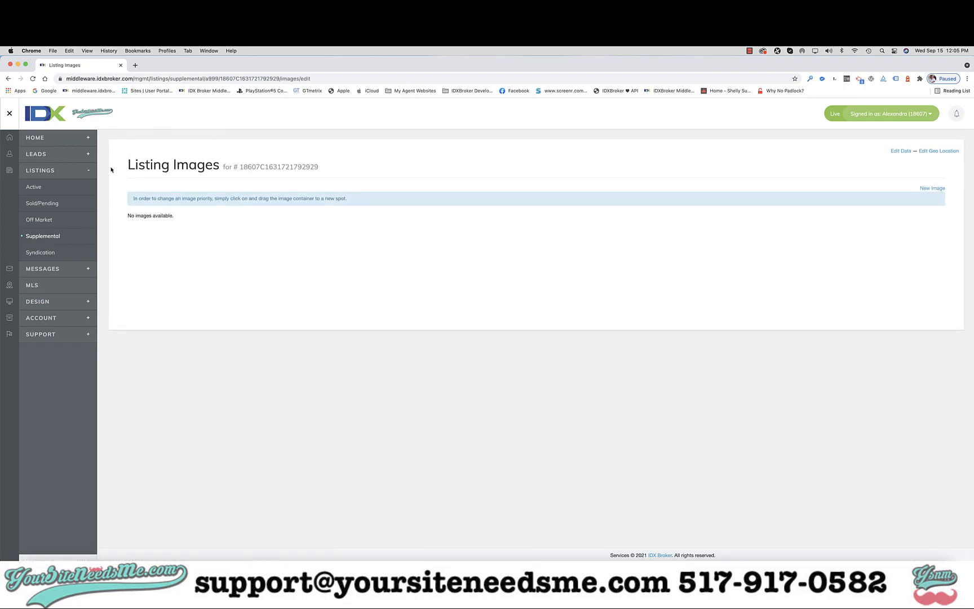
{"action": "left_click", "coordinate": [931, 189]}
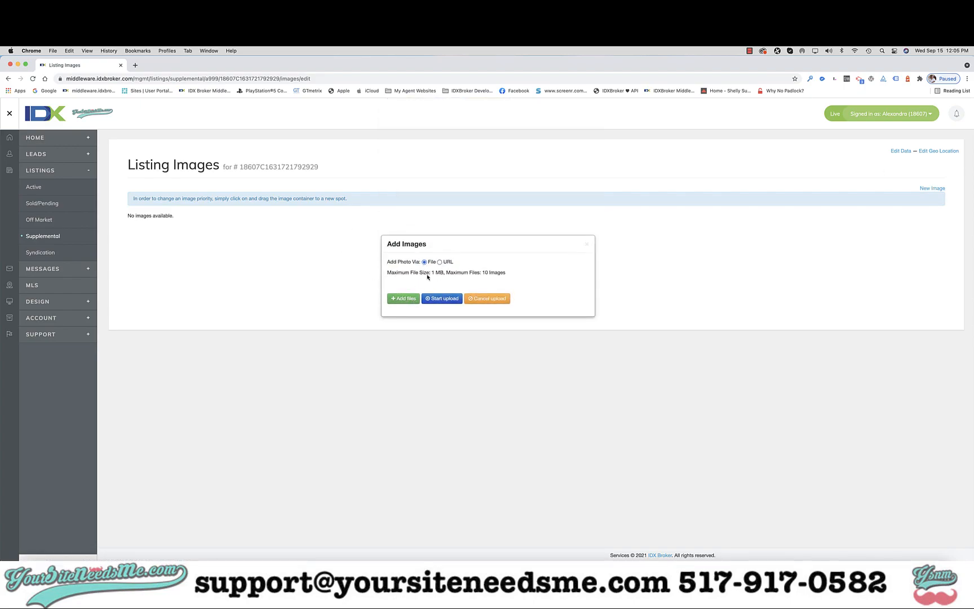
{"action": "scroll", "coordinate": [436, 275], "scroll_direction": "up", "scroll_amount": 5}
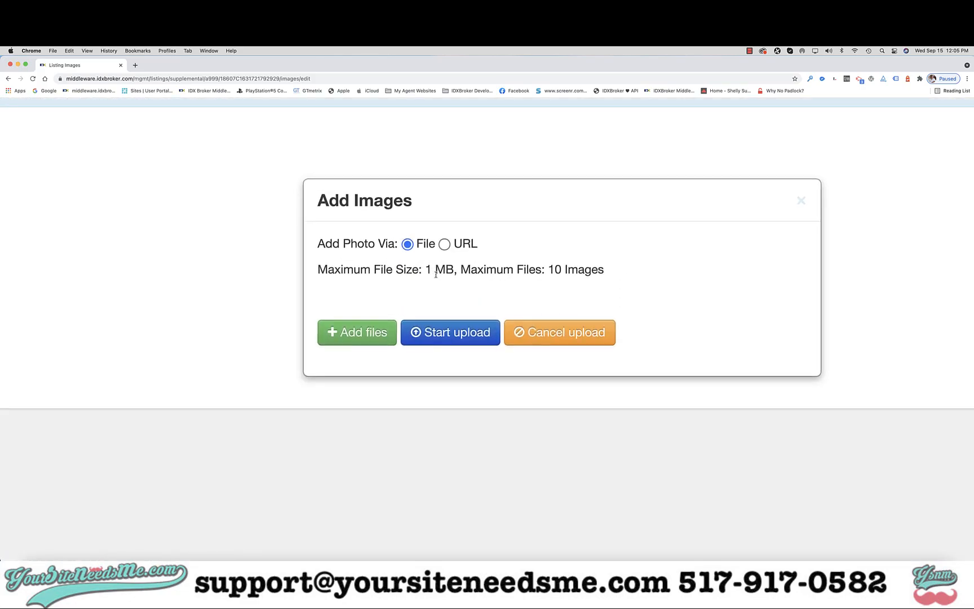
{"action": "scroll", "coordinate": [436, 275], "scroll_direction": "down", "scroll_amount": 5}
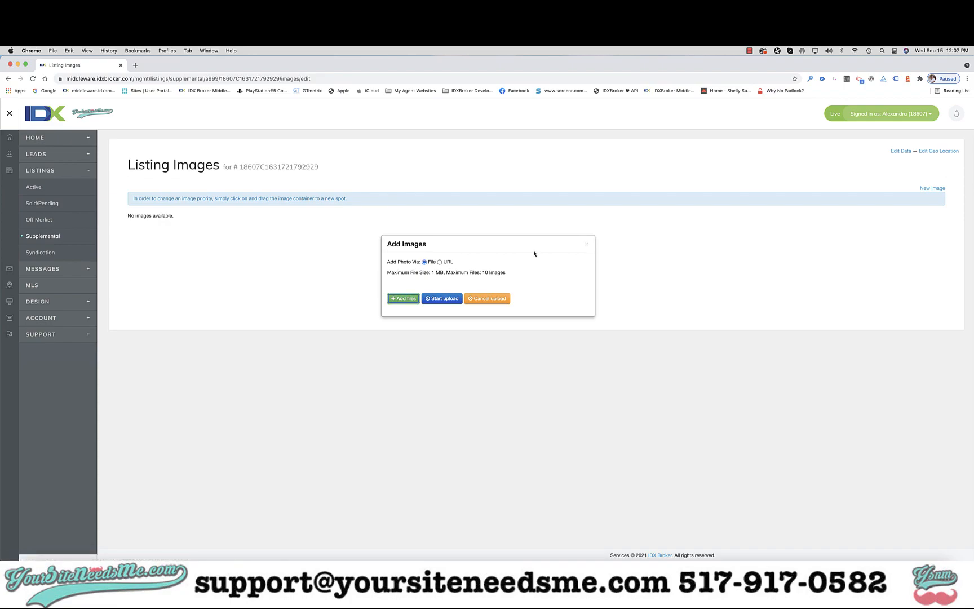
{"action": "left_click", "coordinate": [586, 244]}
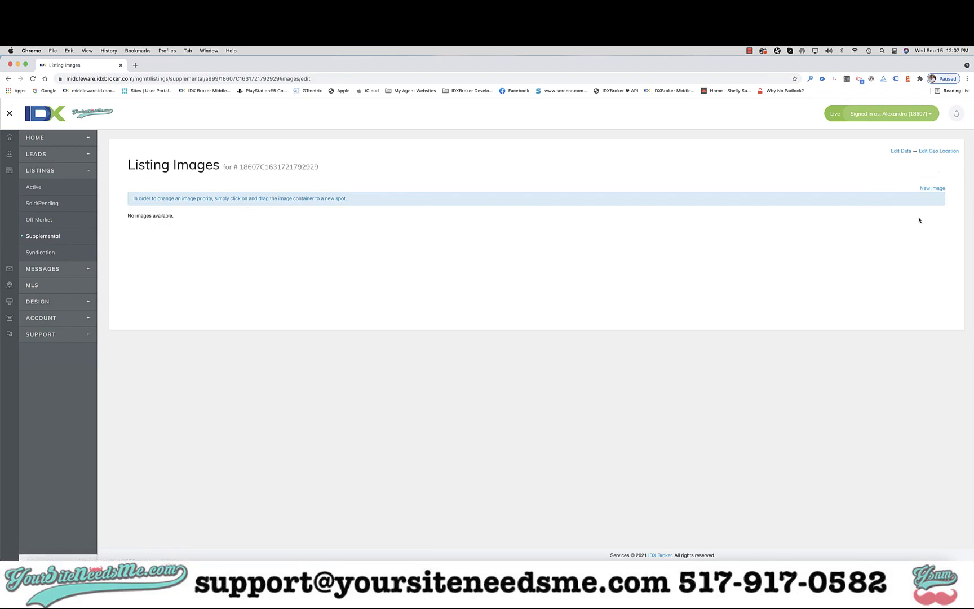
Open the listing's geo location editor and examine where the property pin sits on the world map.
{"action": "left_click", "coordinate": [946, 153]}
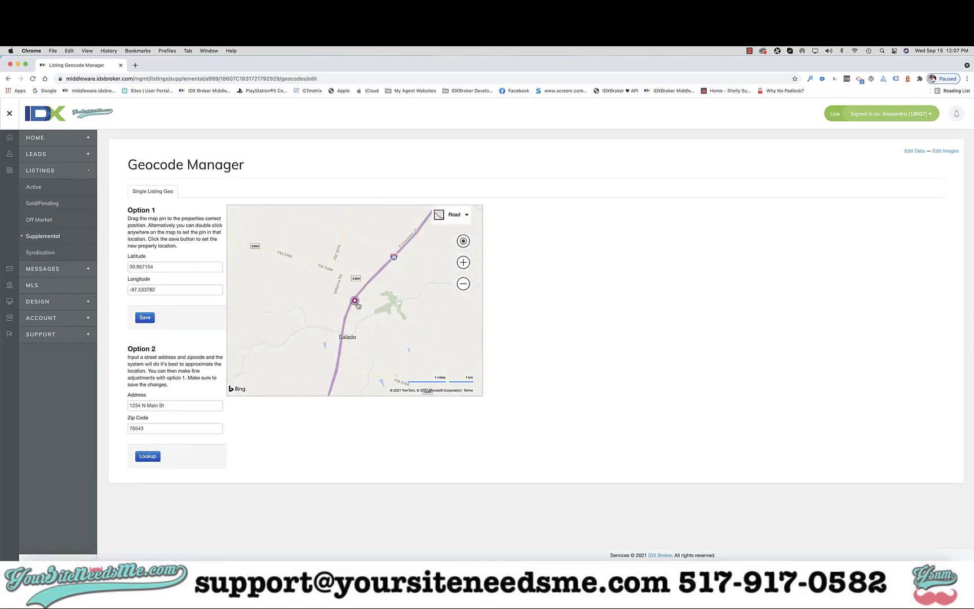
{"action": "left_click", "coordinate": [463, 284]}
{"action": "left_click", "coordinate": [462, 284]}
{"action": "left_click", "coordinate": [463, 284]}
{"action": "left_click", "coordinate": [463, 284]}
{"action": "left_click", "coordinate": [463, 284]}
{"action": "left_click", "coordinate": [463, 284]}
{"action": "left_click", "coordinate": [463, 285]}
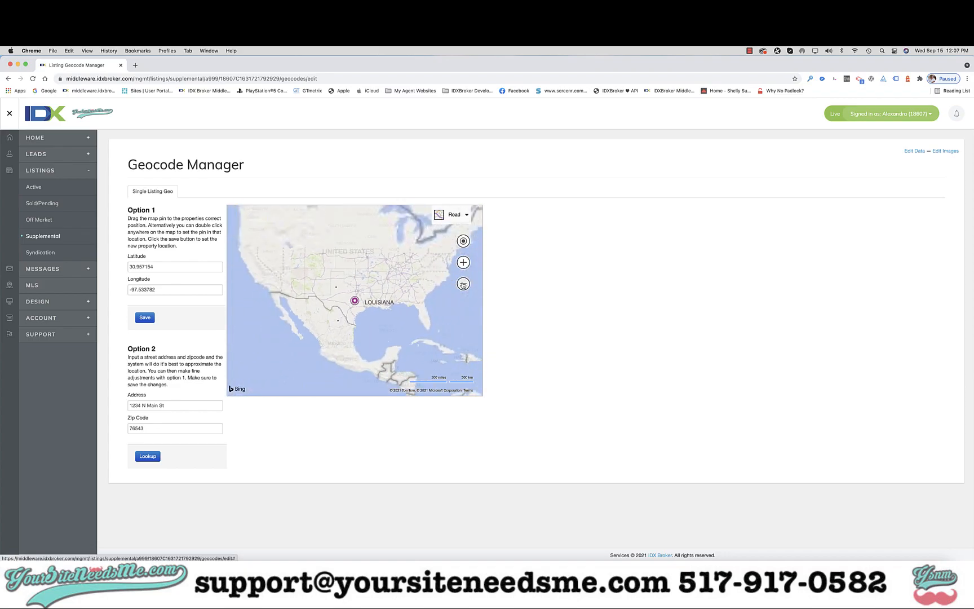
{"action": "left_click", "coordinate": [463, 284]}
{"action": "left_click", "coordinate": [463, 284]}
{"action": "left_click", "coordinate": [463, 284]}
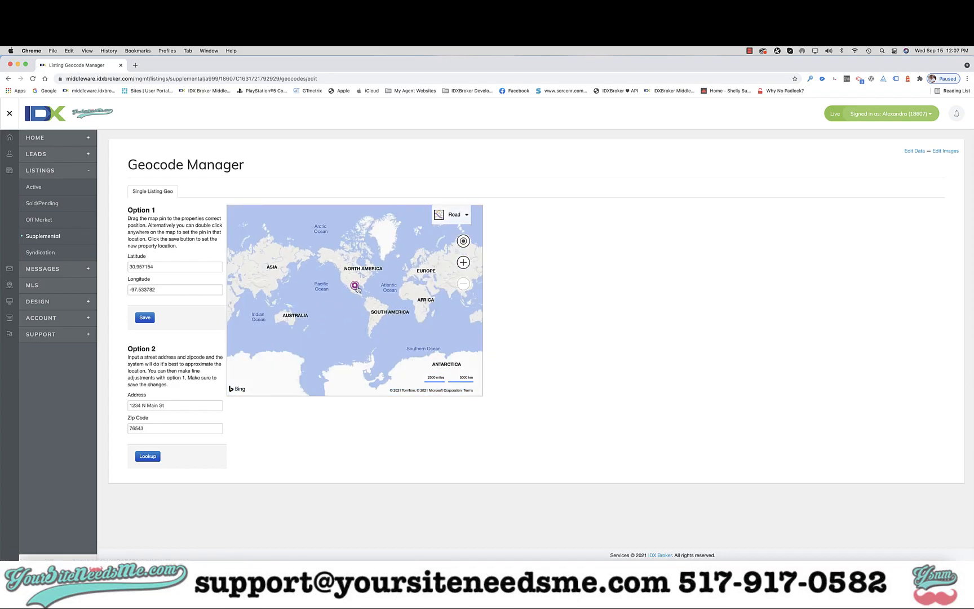
Move the property pin from North America to Europe, and reposition it in Central Europe just north of Austria.
{"action": "left_click_drag", "start_coordinate": [355, 285], "coordinate": [423, 275]}
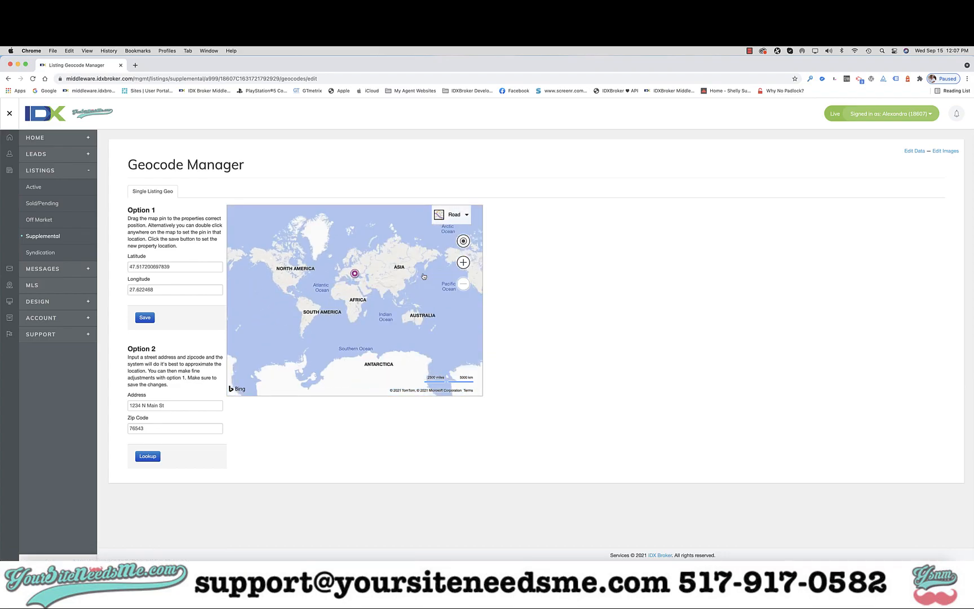
{"action": "left_click", "coordinate": [463, 262]}
{"action": "left_click", "coordinate": [462, 262]}
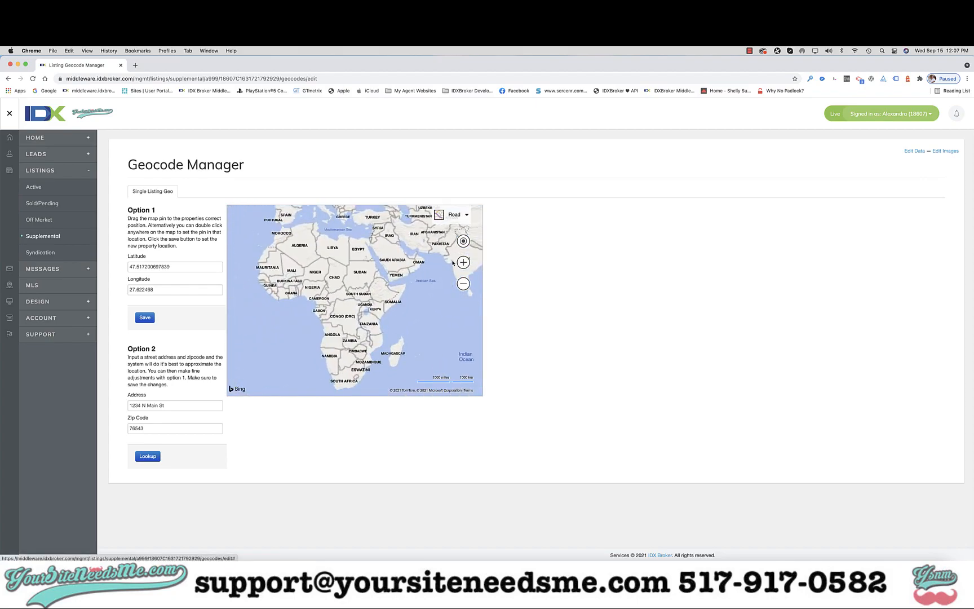
{"action": "left_click_drag", "start_coordinate": [356, 247], "coordinate": [359, 394]}
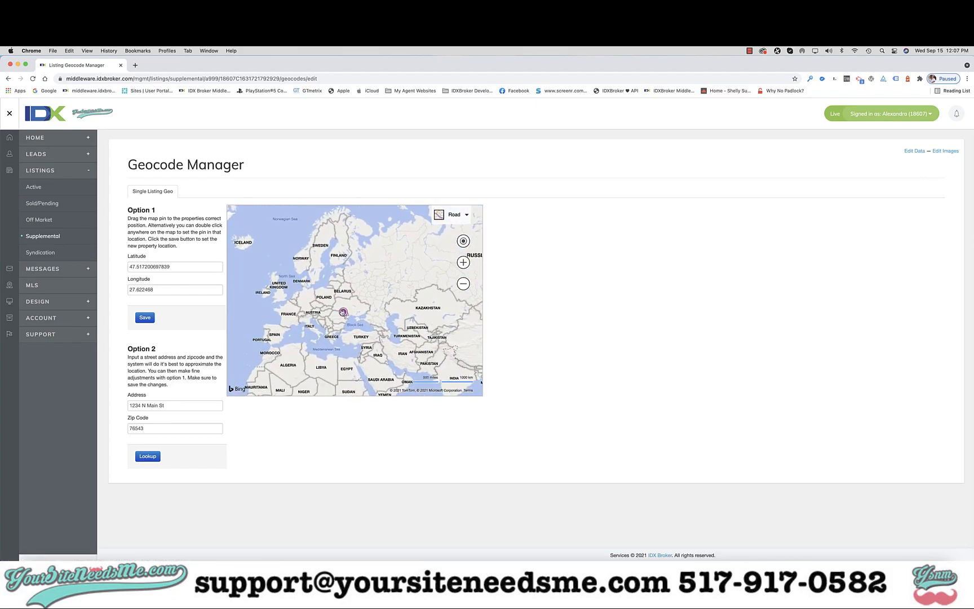
{"action": "left_click_drag", "start_coordinate": [346, 312], "coordinate": [323, 305]}
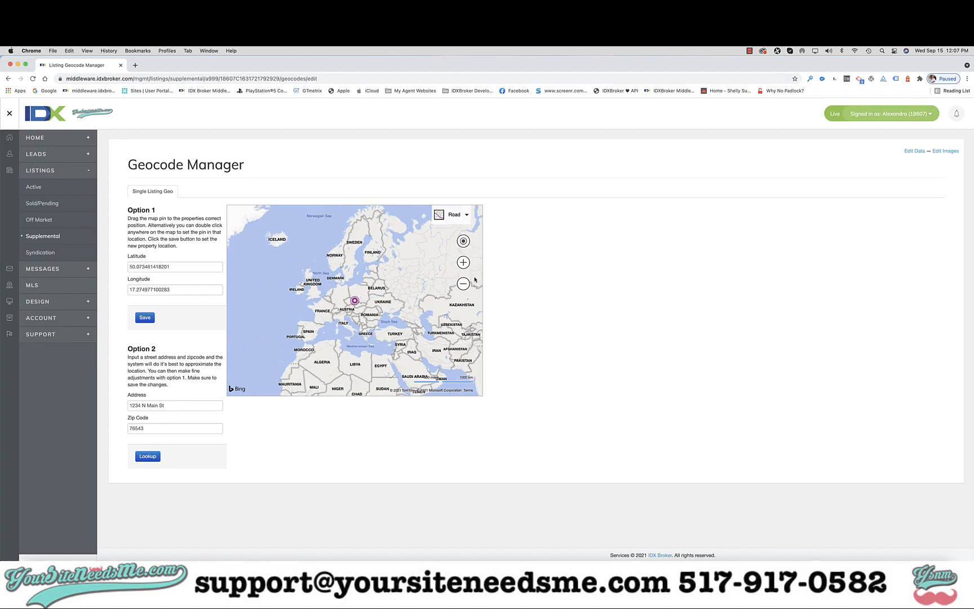
Fine-tune the pin at street level by moving it a short distance northeast, beside the nearby road.
{"action": "left_click", "coordinate": [464, 262]}
{"action": "left_click", "coordinate": [464, 263]}
{"action": "left_click", "coordinate": [463, 263]}
{"action": "left_click", "coordinate": [464, 263]}
{"action": "left_click", "coordinate": [463, 263]}
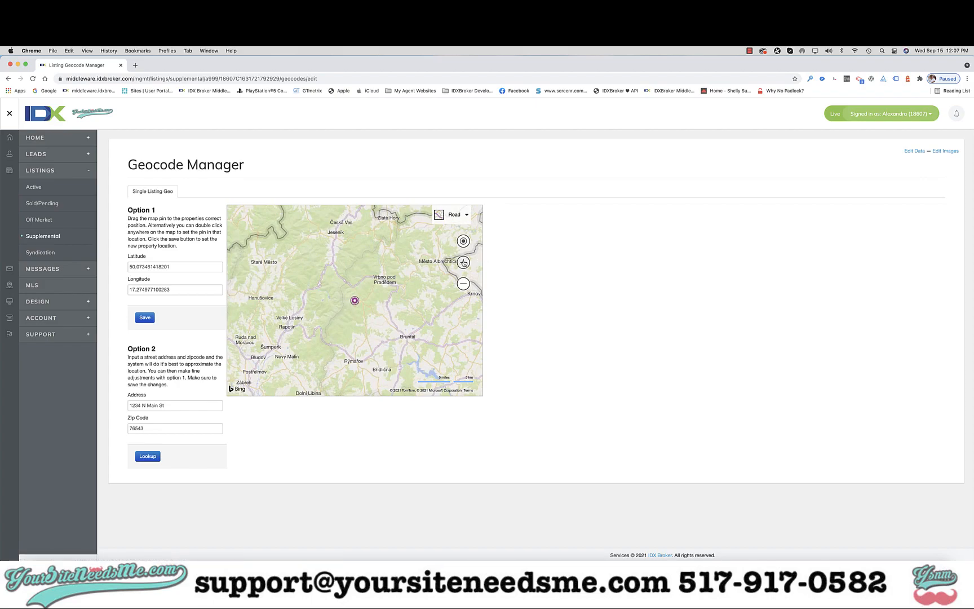
{"action": "left_click", "coordinate": [463, 263]}
{"action": "left_click", "coordinate": [463, 262]}
{"action": "left_click", "coordinate": [463, 262]}
{"action": "left_click", "coordinate": [464, 262]}
{"action": "left_click", "coordinate": [464, 262]}
{"action": "left_click", "coordinate": [463, 263]}
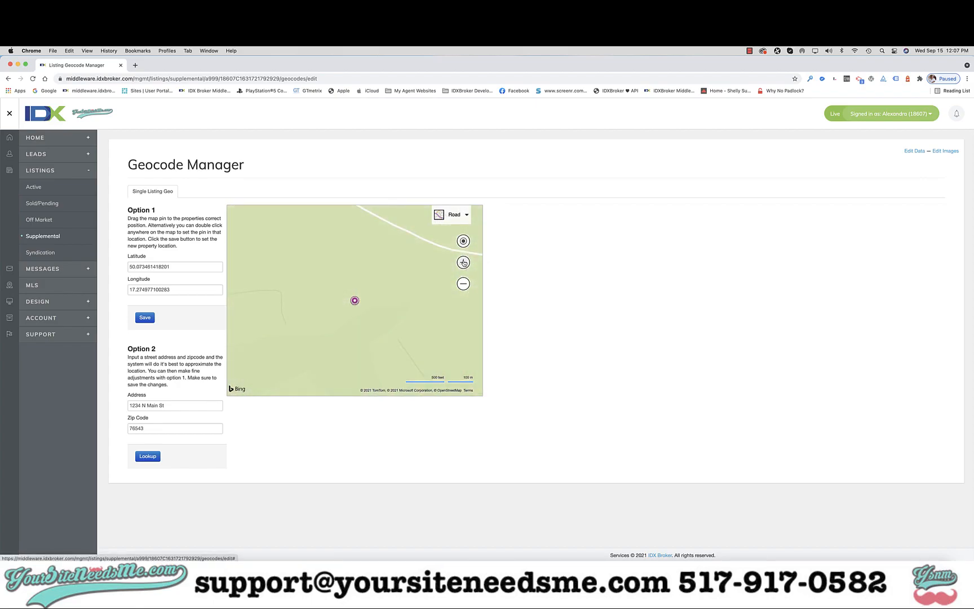
{"action": "left_click_drag", "start_coordinate": [355, 300], "coordinate": [402, 250]}
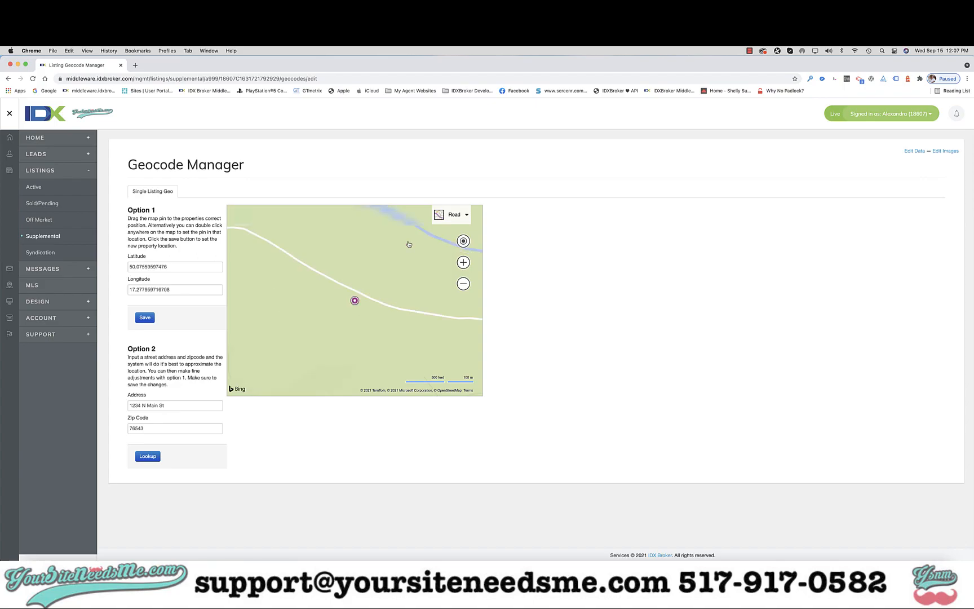
Look up the property's location from its street address and zip code, and save the changes.
{"action": "left_click", "coordinate": [463, 284]}
{"action": "left_click", "coordinate": [463, 284]}
{"action": "left_click", "coordinate": [464, 284]}
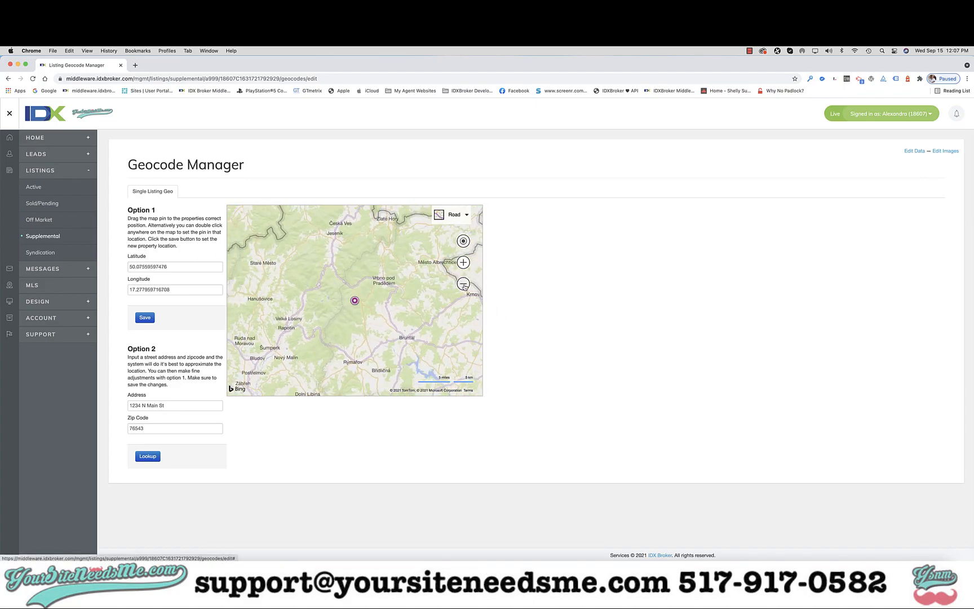
{"action": "left_click", "coordinate": [463, 284]}
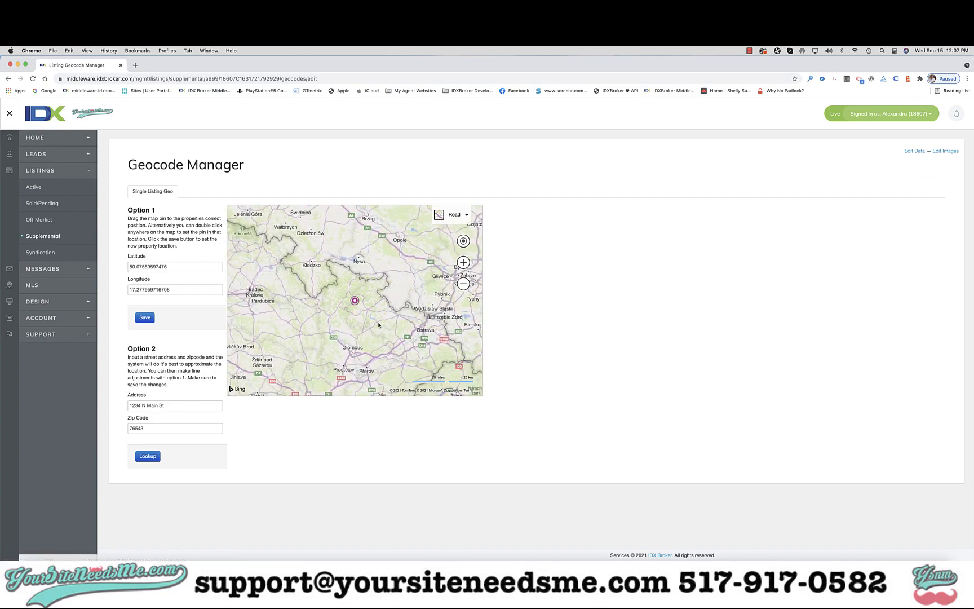
{"action": "left_click_drag", "start_coordinate": [130, 406], "coordinate": [137, 407]}
{"action": "left_click", "coordinate": [148, 456]}
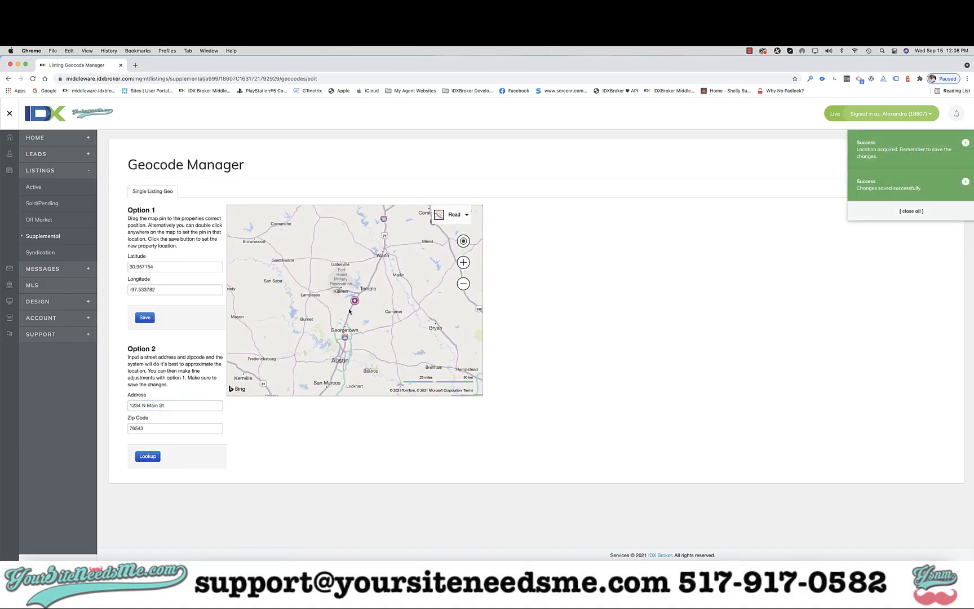
Nudge the pin slightly northwest to about latitude 30.9602 and longitude -97.5379, and save the new location.
{"action": "left_click", "coordinate": [463, 263]}
{"action": "left_click", "coordinate": [463, 263]}
{"action": "left_click", "coordinate": [463, 263]}
{"action": "left_click", "coordinate": [463, 264]}
{"action": "left_click", "coordinate": [463, 264]}
{"action": "left_click", "coordinate": [463, 264]}
{"action": "left_click_drag", "start_coordinate": [354, 300], "coordinate": [346, 295]}
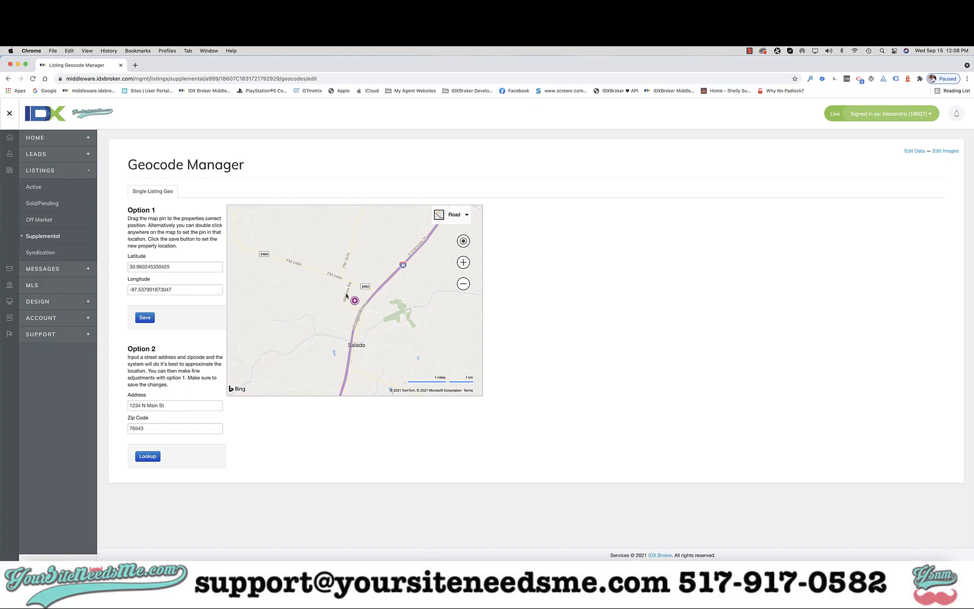
{"action": "left_click", "coordinate": [145, 318]}
{"action": "left_click", "coordinate": [748, 52]}
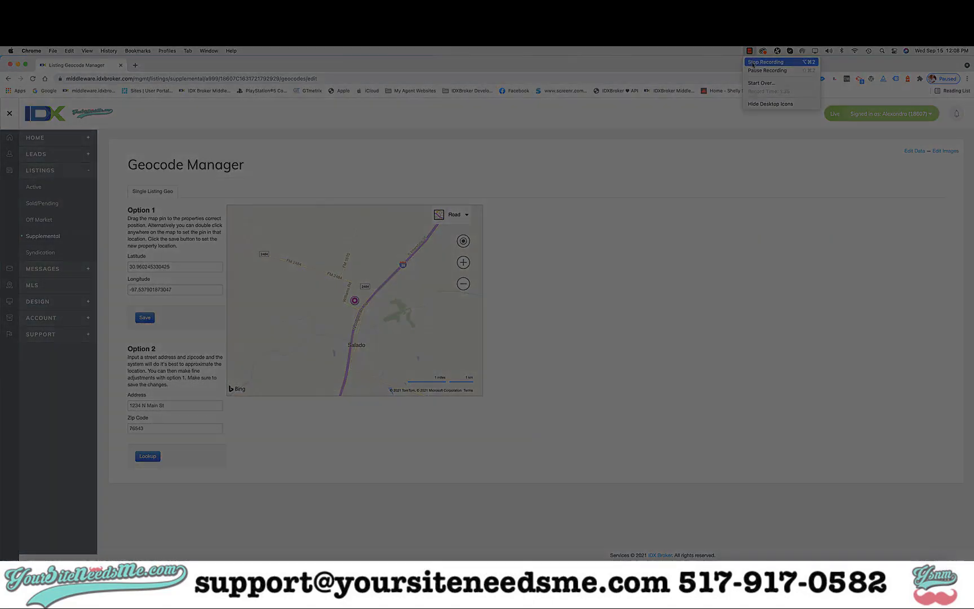